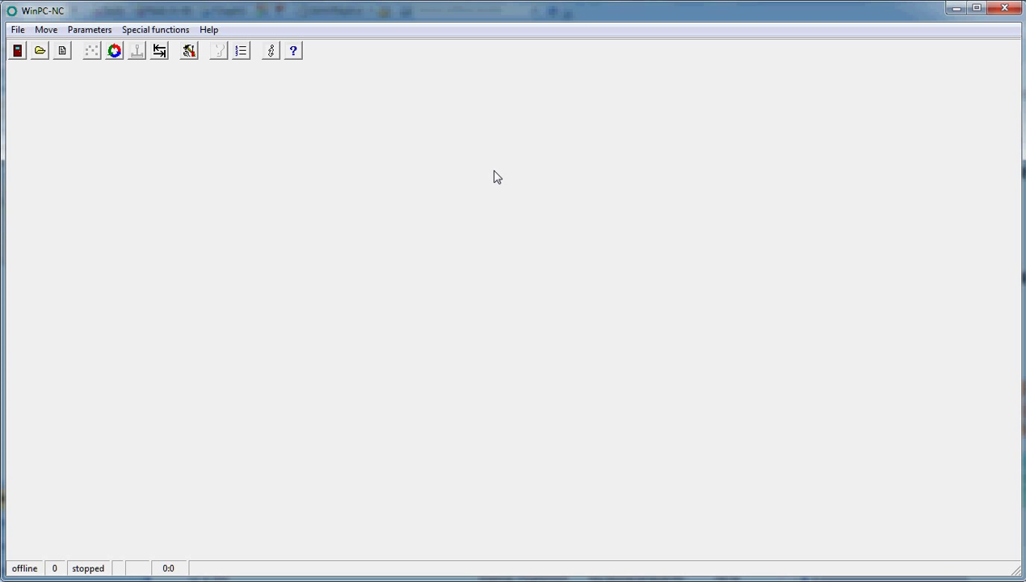
# Open the job file Engraving 1mm.plt from the Engraving steel folder
pyautogui.click(40, 51)
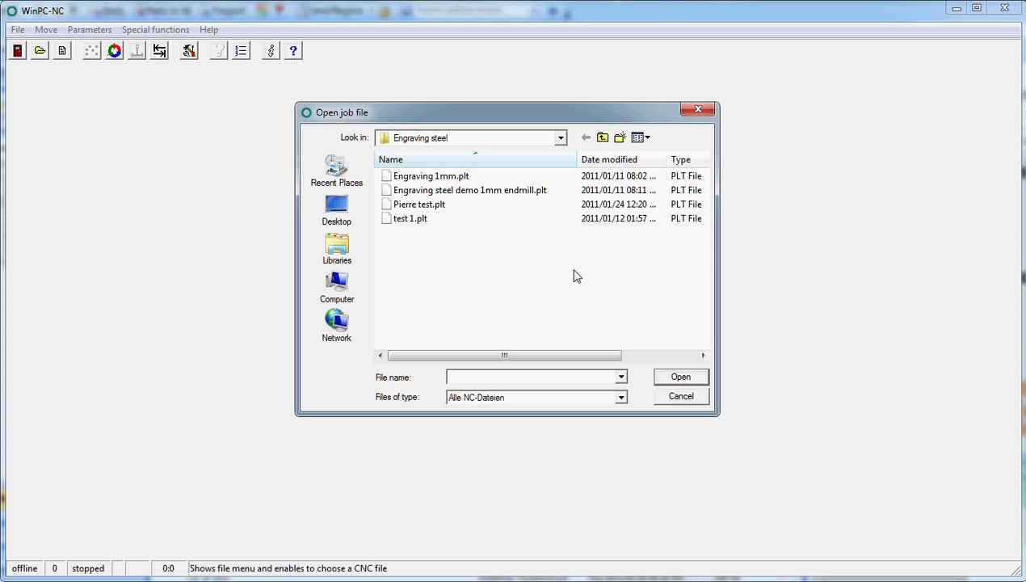
pyautogui.click(442, 178)
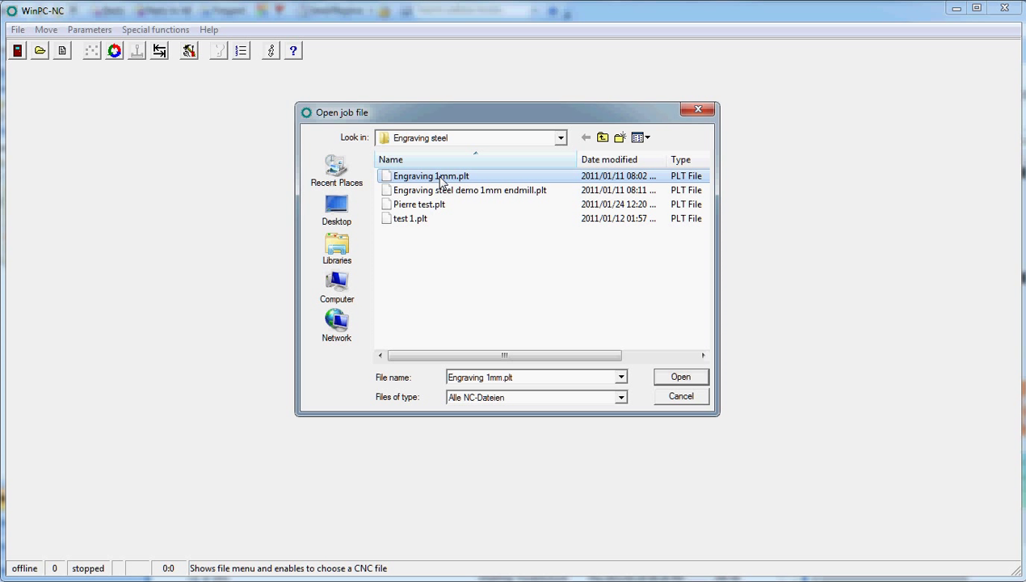
pyautogui.click(679, 378)
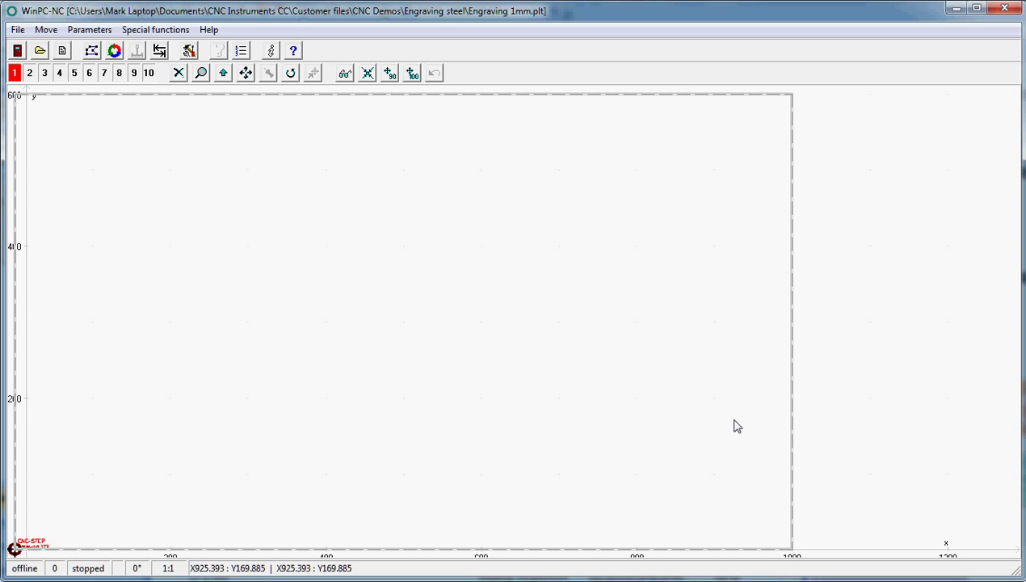
# Zoom in on the bottom-left origin so the CNC-STEP and Engraving 123 text is clearly visible
pyautogui.click(201, 73)
pyautogui.moveTo(85, 500); pyautogui.dragTo(6, 558)
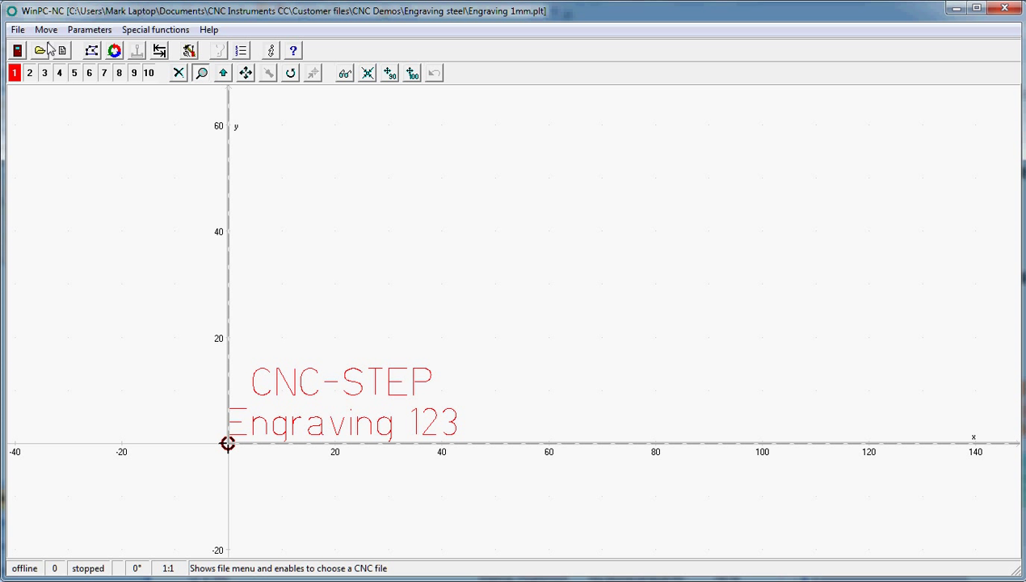
pyautogui.click(89, 30)
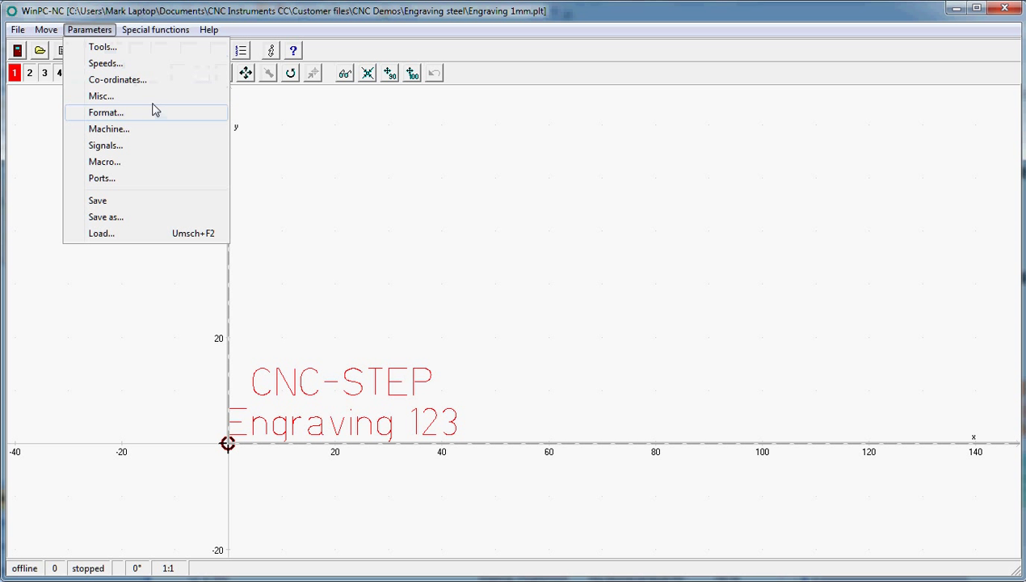
pyautogui.click(101, 96)
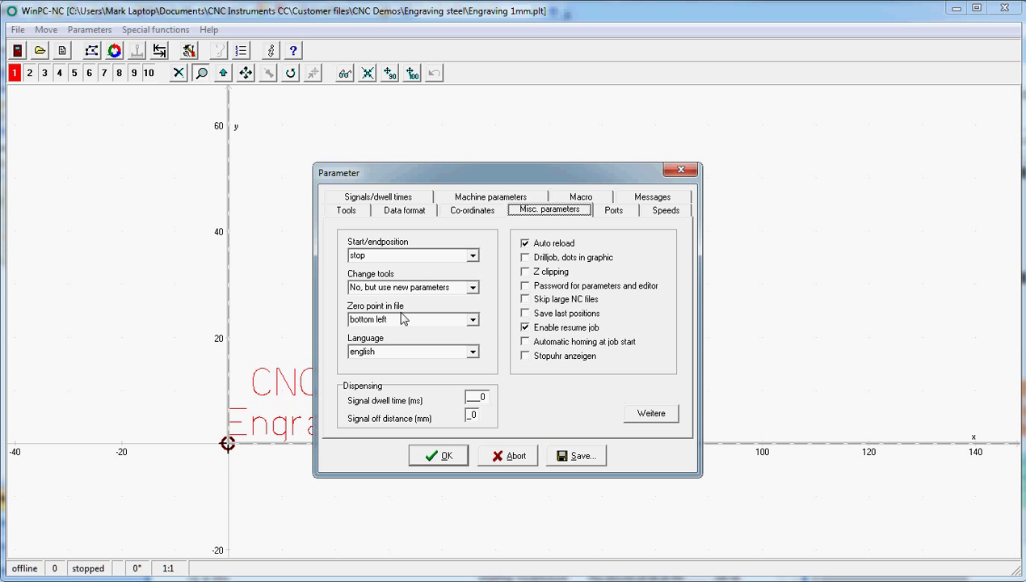
pyautogui.click(516, 456)
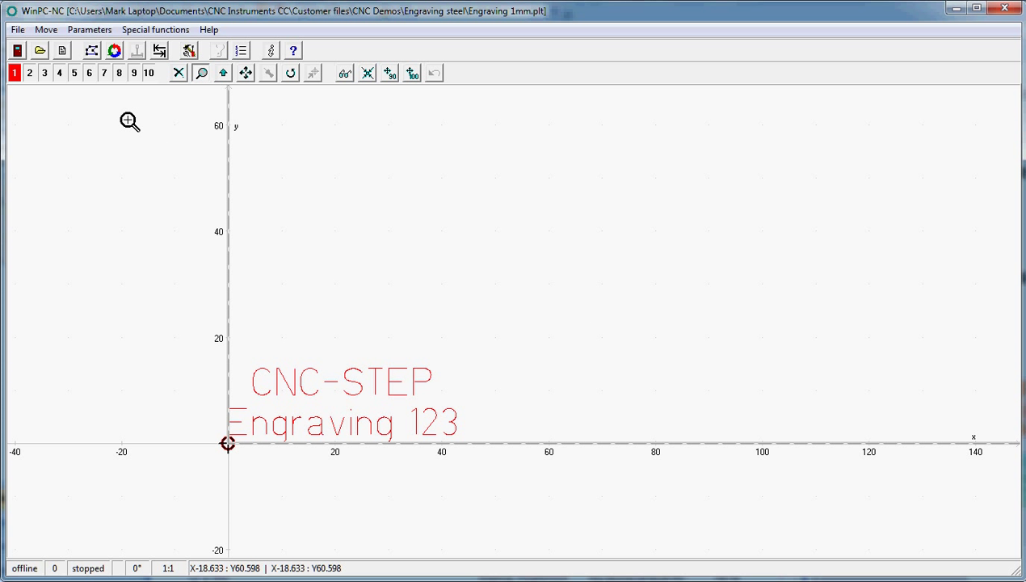
# Open the Tools parameters, select tool 1's 0.5mm engraver entry, and show the tool speeds
pyautogui.click(89, 32)
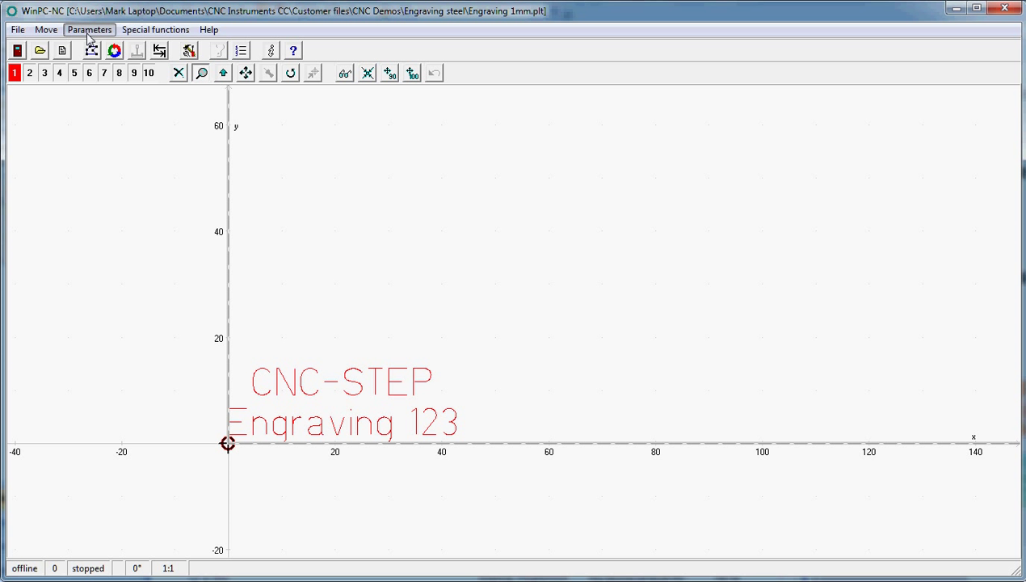
pyautogui.click(100, 48)
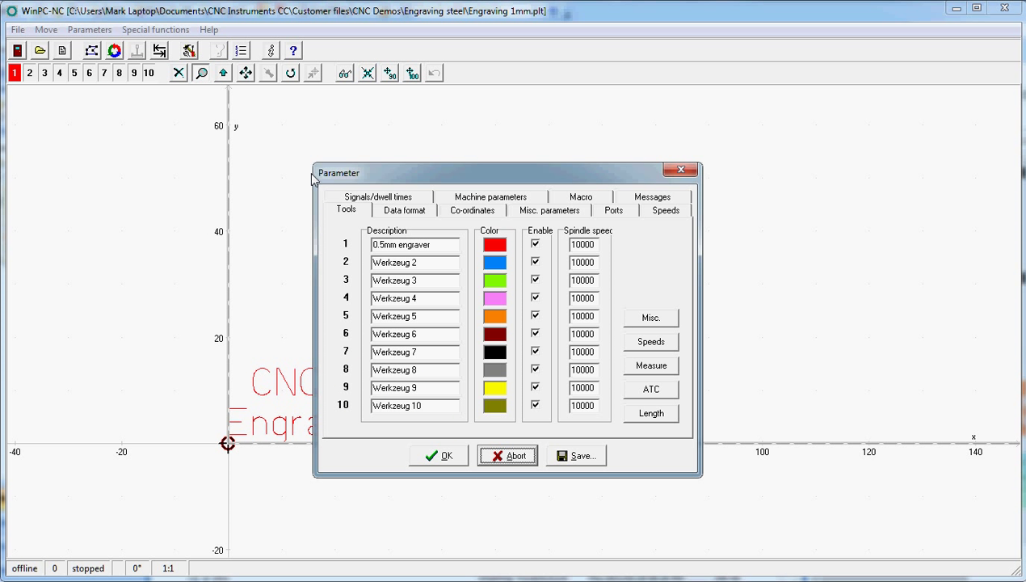
pyautogui.moveTo(449, 245); pyautogui.dragTo(364, 241)
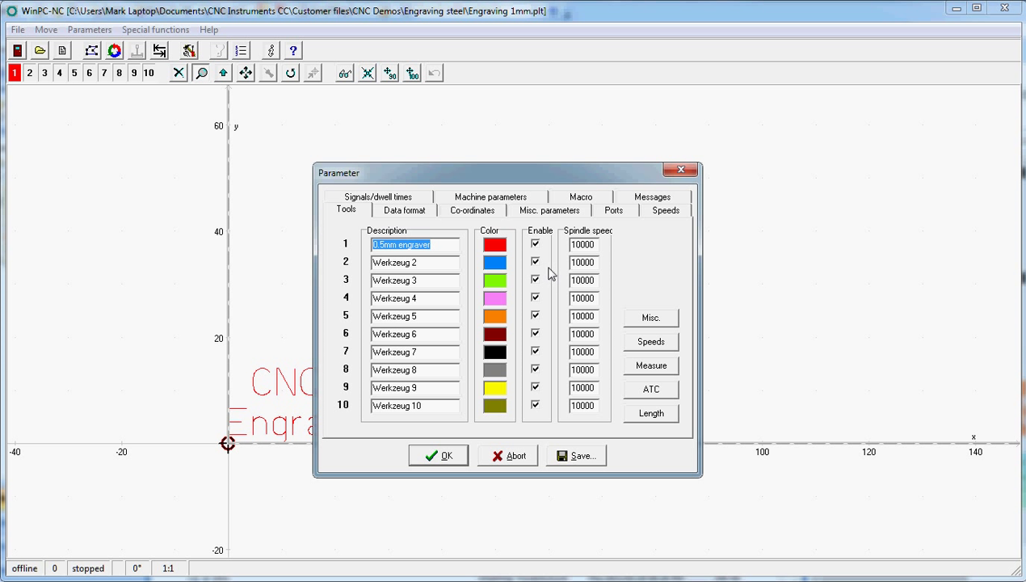
pyautogui.click(651, 341)
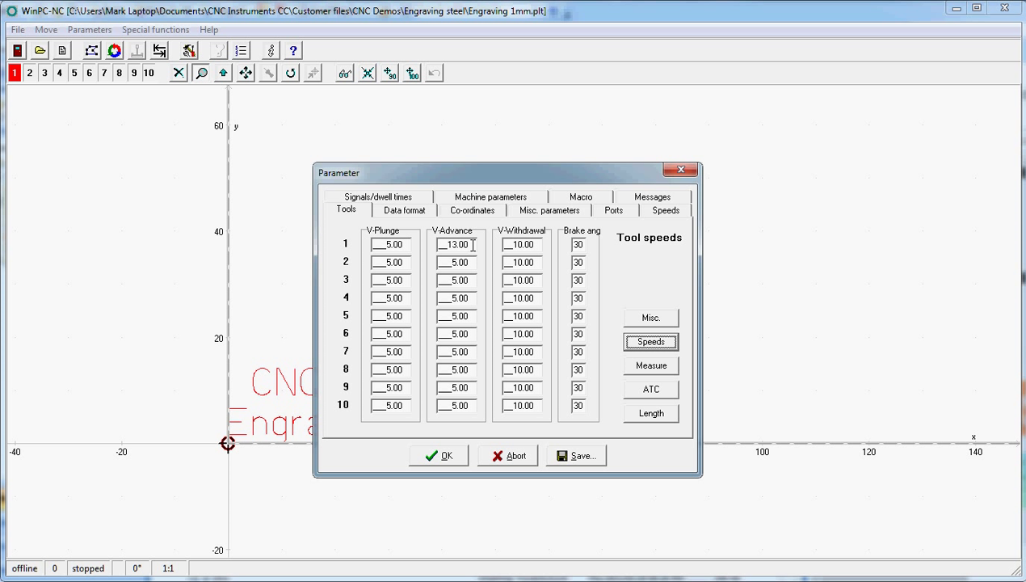
# Replace tool 1's V-Advance speed of 13.00 with 20.00
pyautogui.moveTo(468, 247); pyautogui.dragTo(428, 248)
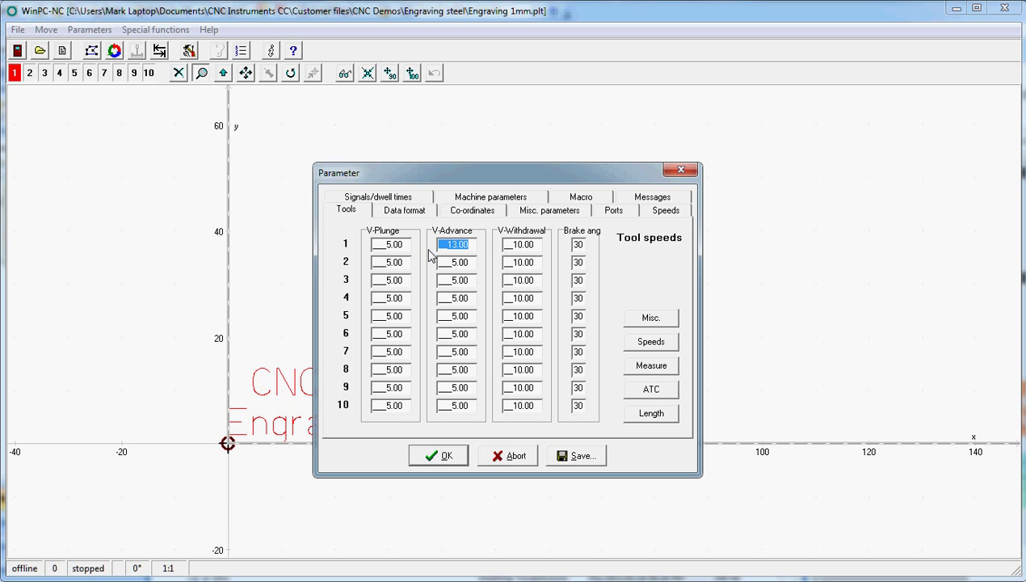
pyautogui.write('2.00')
# Change tool 1's Measure depth from 0.50 to 0.25, then save and accept the tool parameters
pyautogui.click(652, 366)
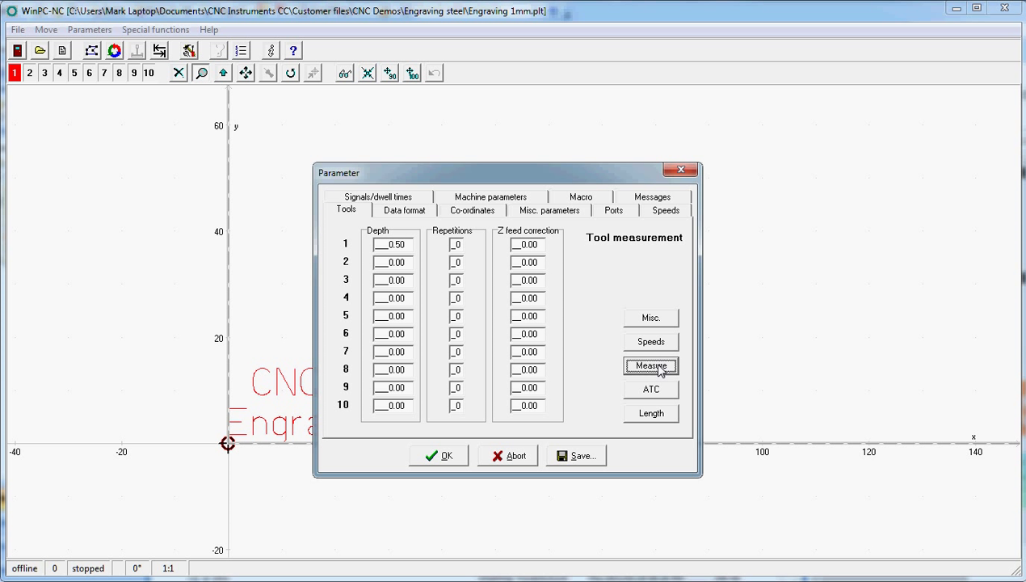
pyautogui.click(408, 244)
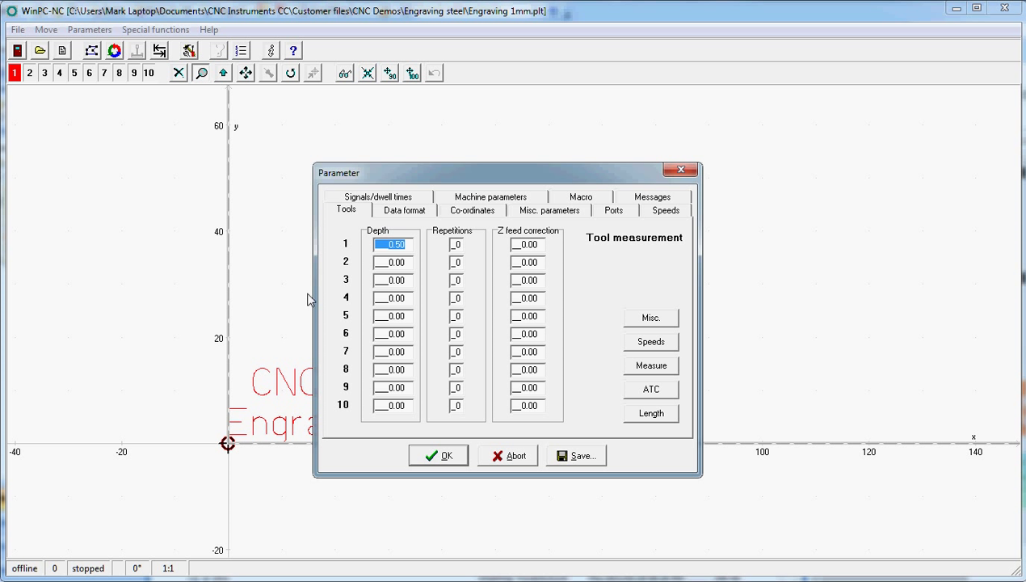
pyautogui.write('0')
pyautogui.click(566, 459)
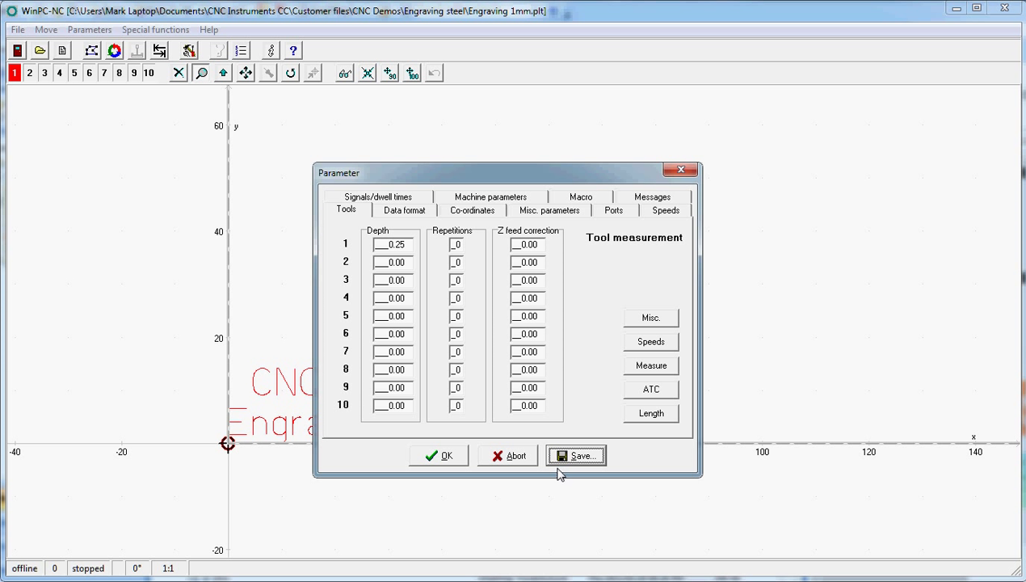
pyautogui.click(447, 457)
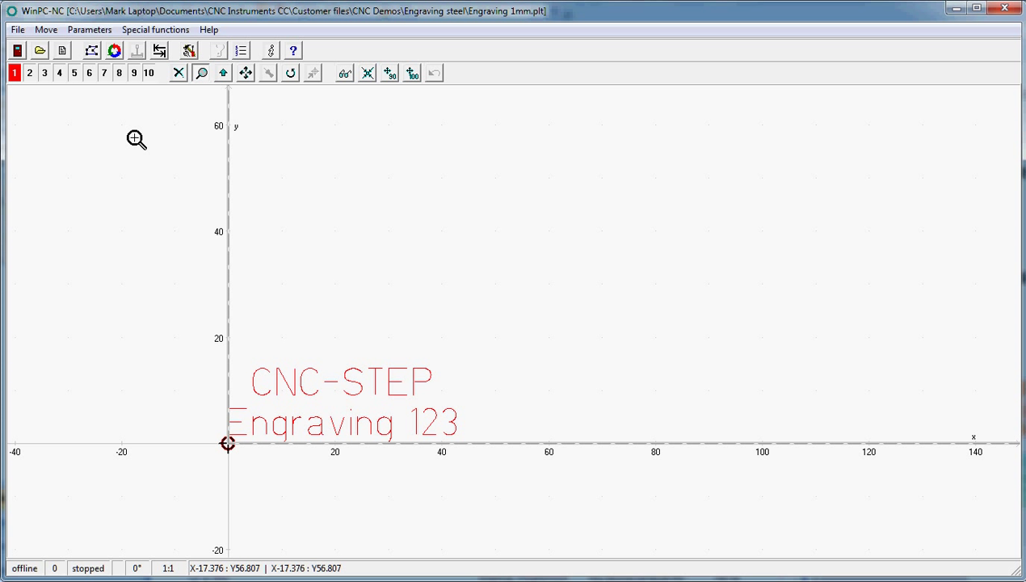
# In the Jog dialog, move the head with X+ and Y+ to X 40.401, Y 40.105
pyautogui.click(49, 33)
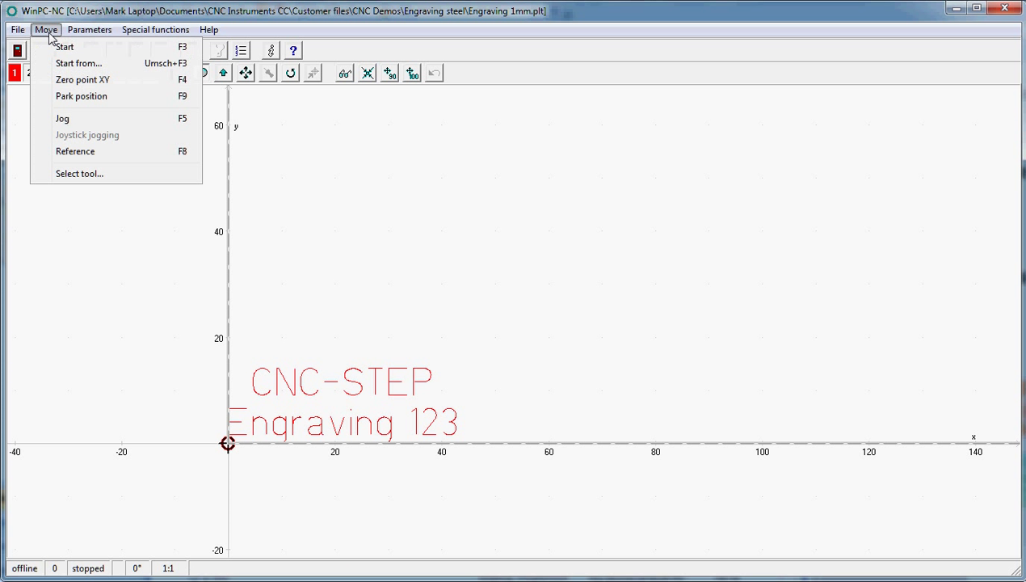
pyautogui.click(92, 120)
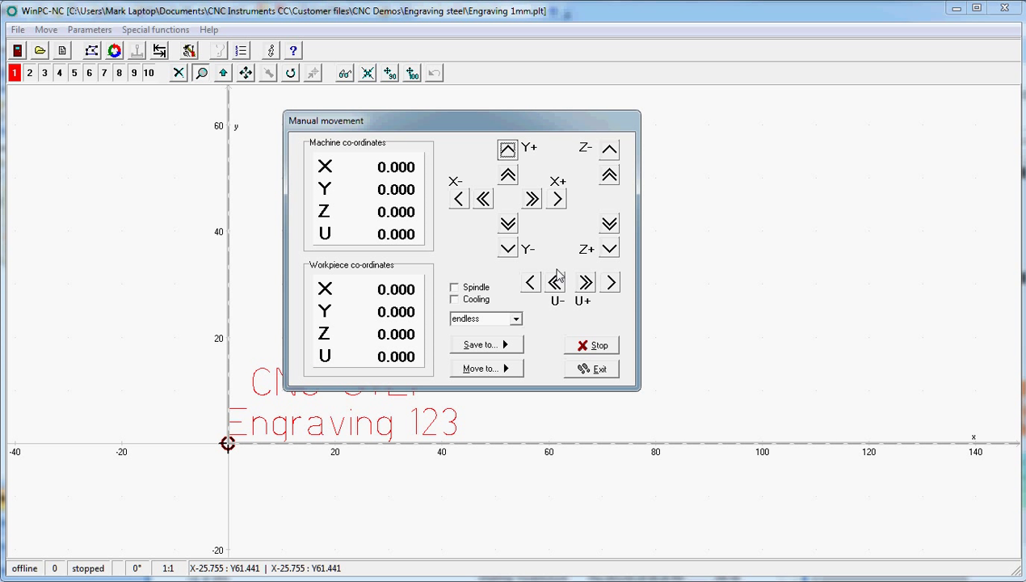
pyautogui.click(533, 200)
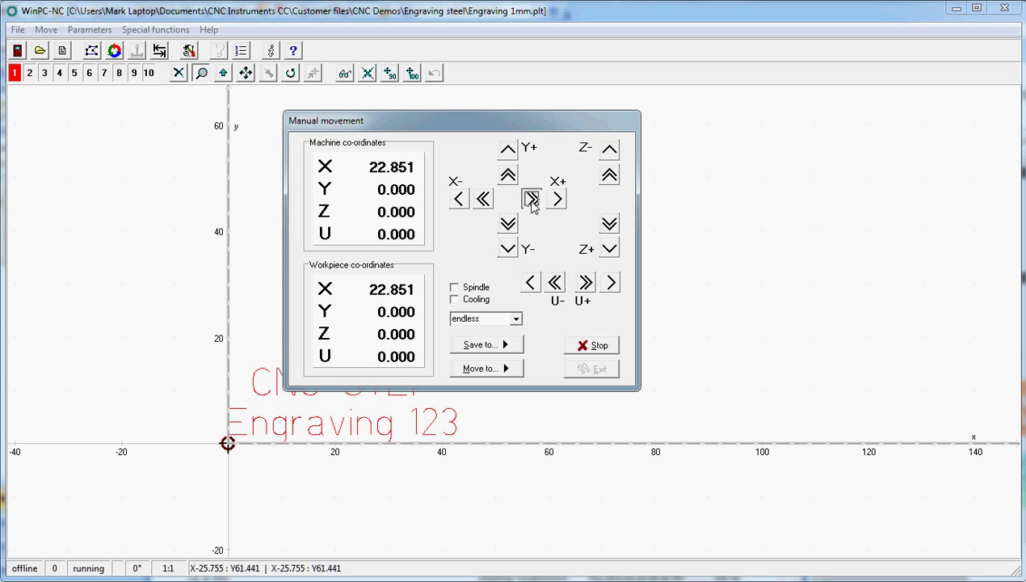
pyautogui.click(532, 201)
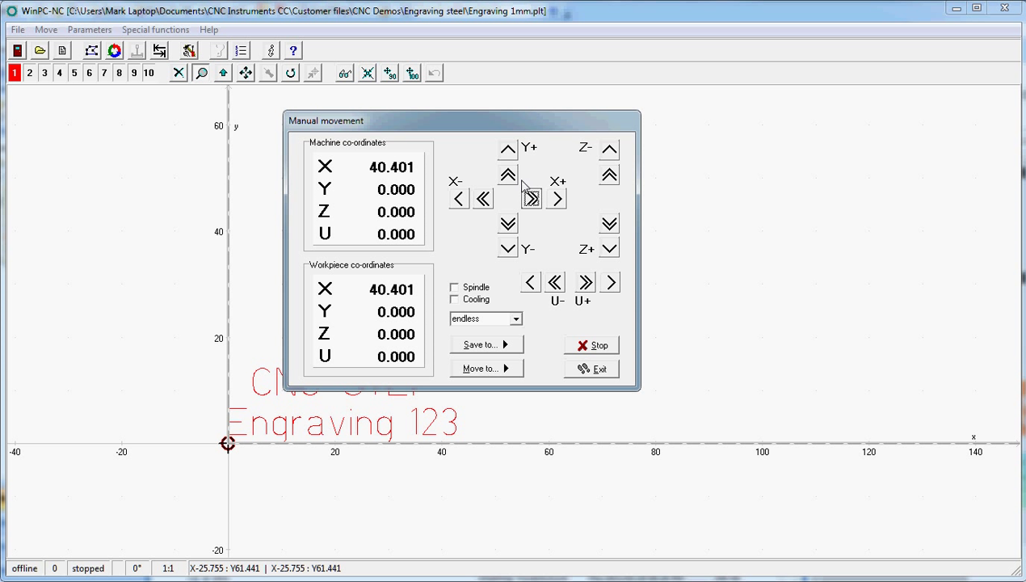
pyautogui.click(507, 176)
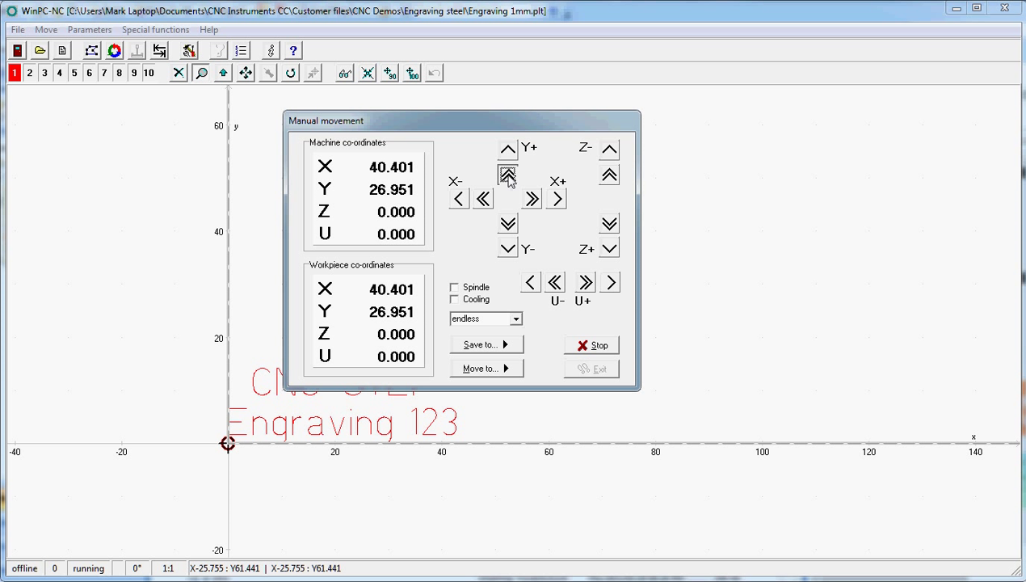
pyautogui.click(508, 176)
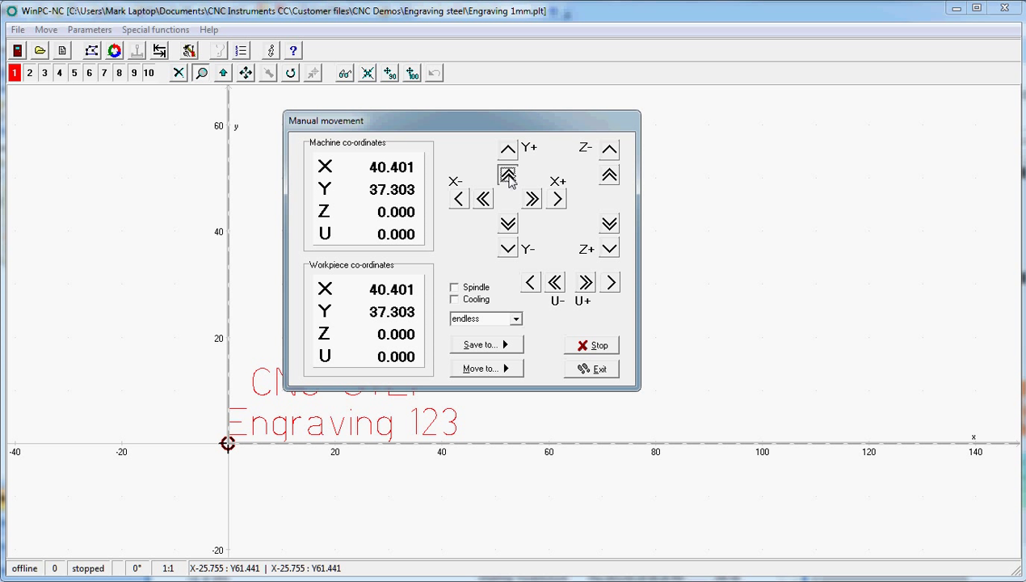
pyautogui.click(508, 176)
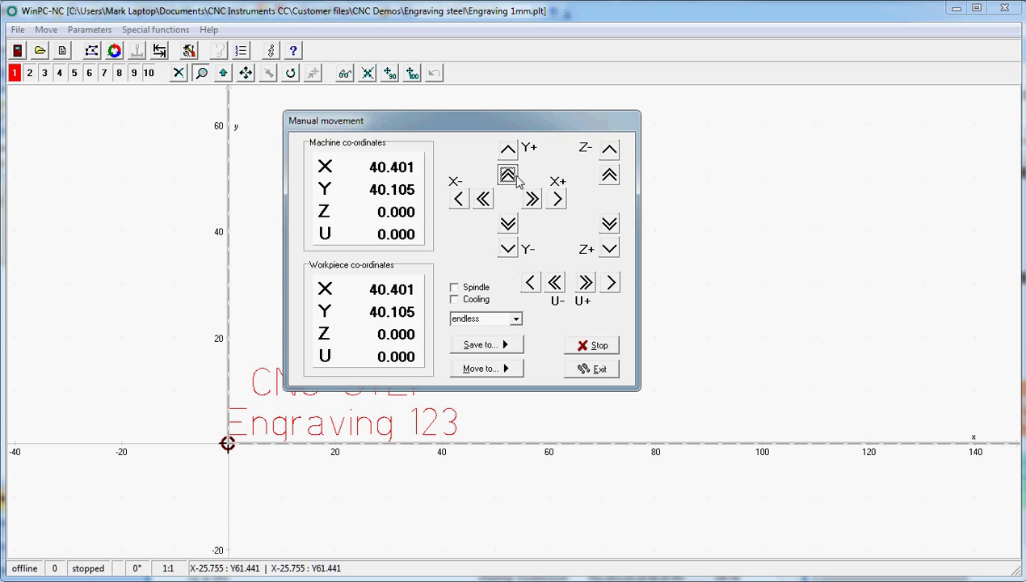
# Raise the Z axis in fast jogs, then single steps, until it reads 29.912
pyautogui.click(610, 225)
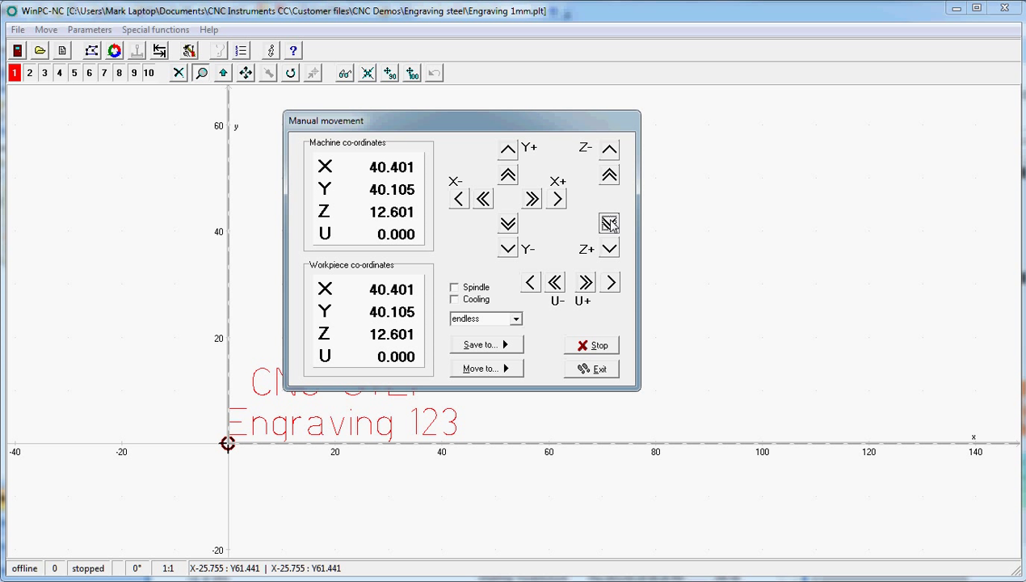
pyautogui.click(610, 225)
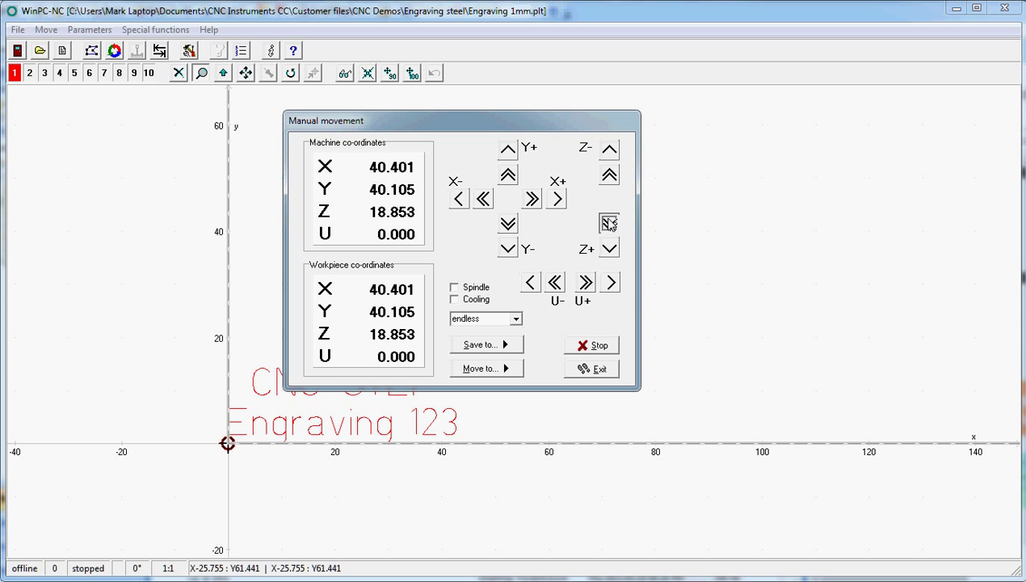
pyautogui.click(610, 225)
pyautogui.click(610, 224)
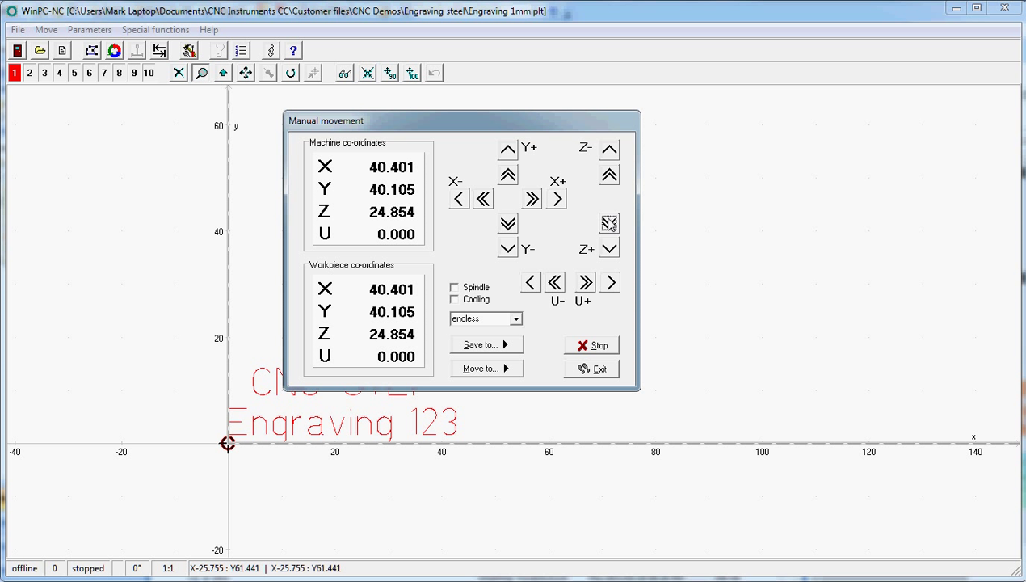
pyautogui.click(610, 224)
pyautogui.click(610, 225)
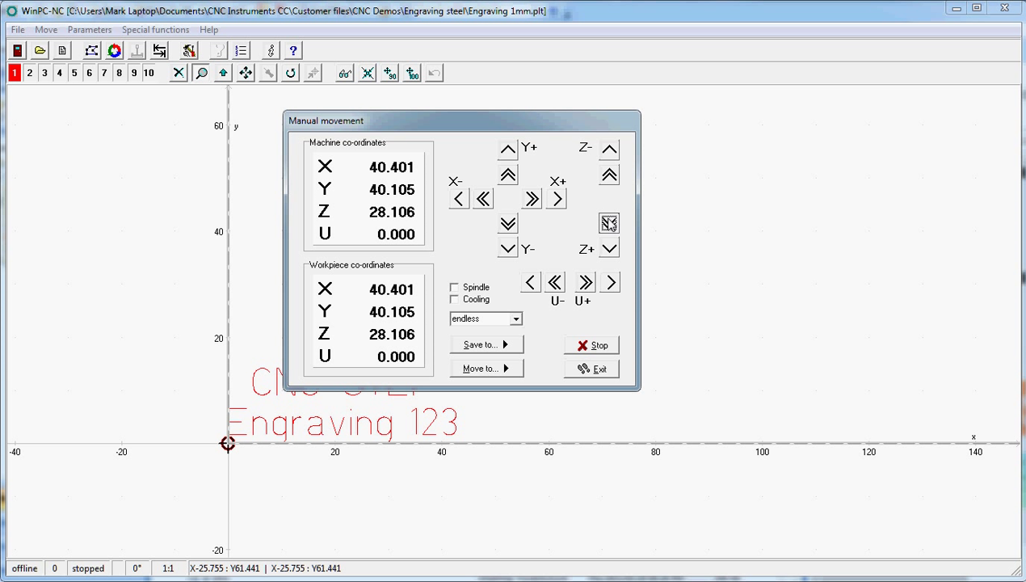
pyautogui.click(610, 225)
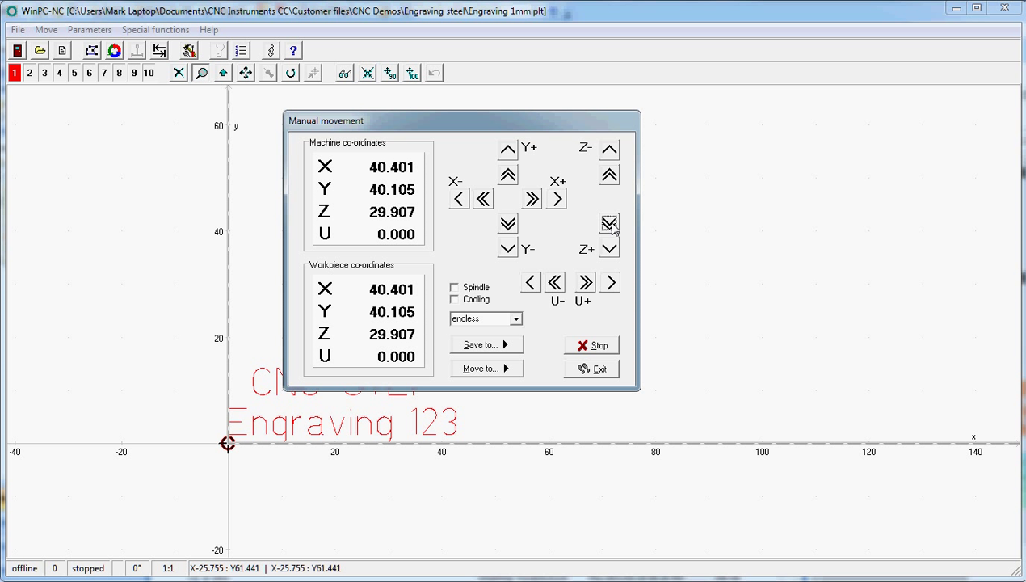
pyautogui.click(610, 225)
pyautogui.click(610, 225)
pyautogui.click(609, 224)
pyautogui.click(610, 224)
# Save the current head position as Zero point XYZ and exit the Manual movement dialog
pyautogui.click(512, 350)
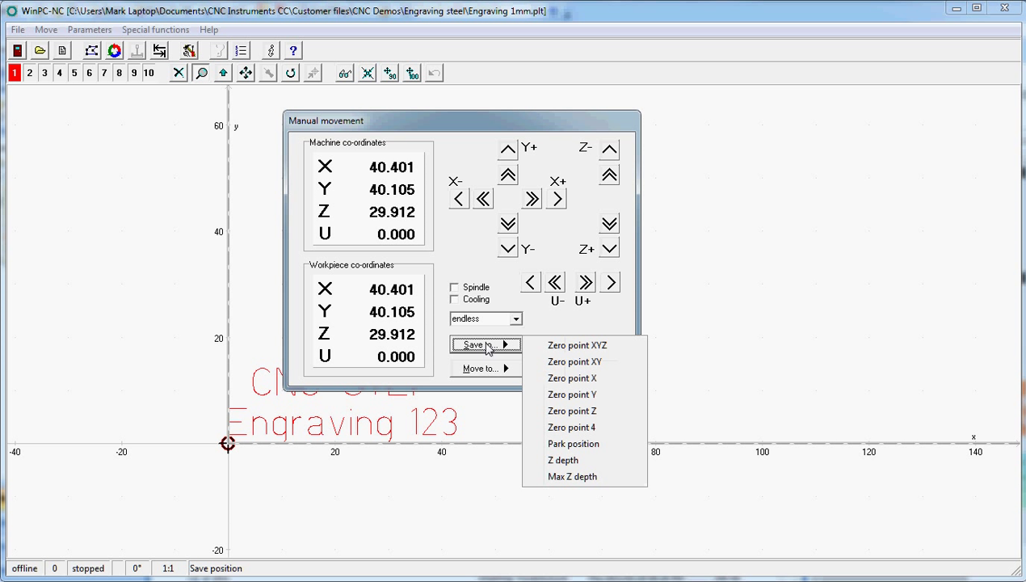
pyautogui.click(595, 346)
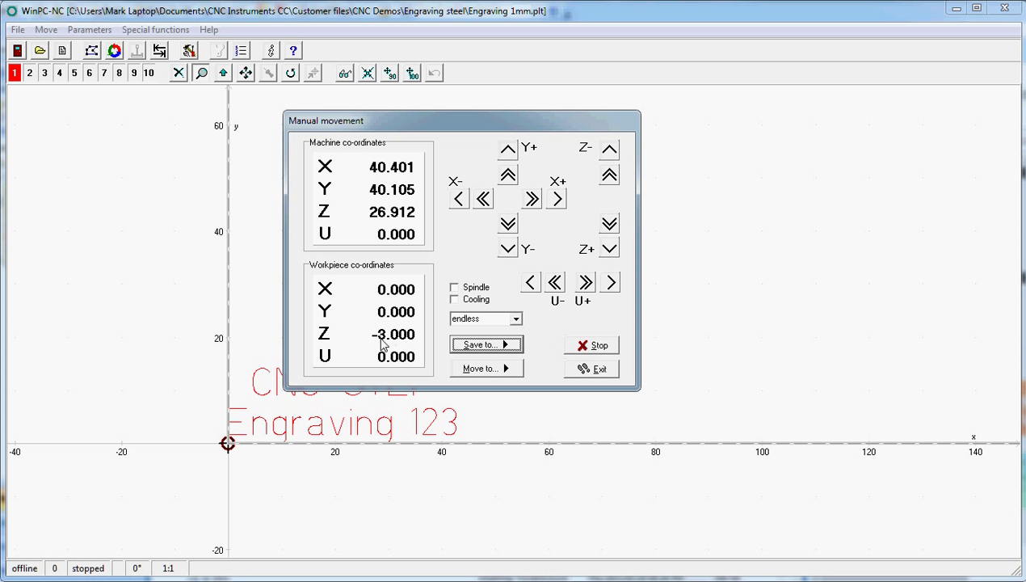
pyautogui.click(587, 376)
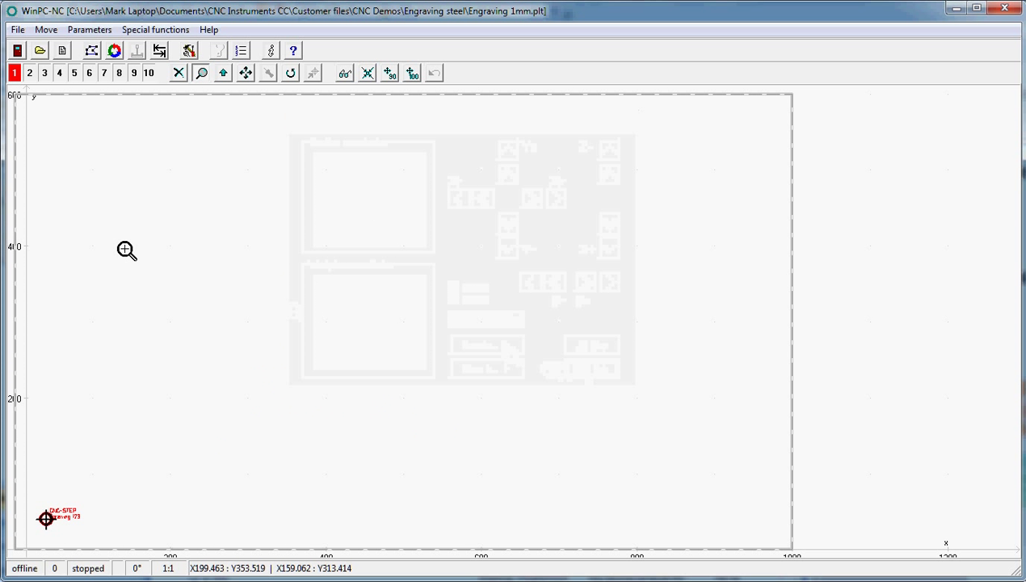
# Check the zero point 40.40, 40.10, 29.91 in Co-ordinates, then start the engraving job
pyautogui.click(90, 31)
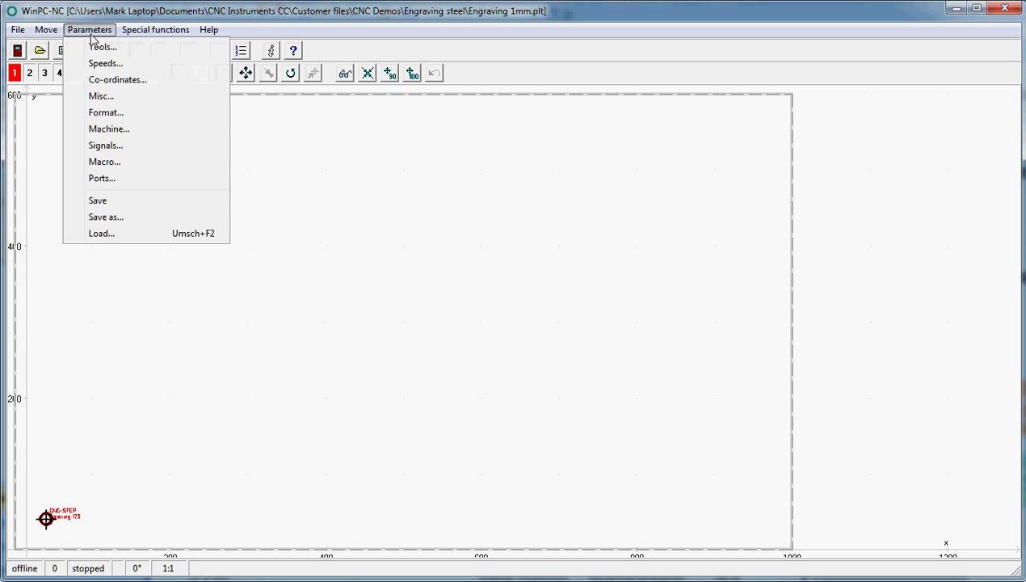
pyautogui.click(126, 81)
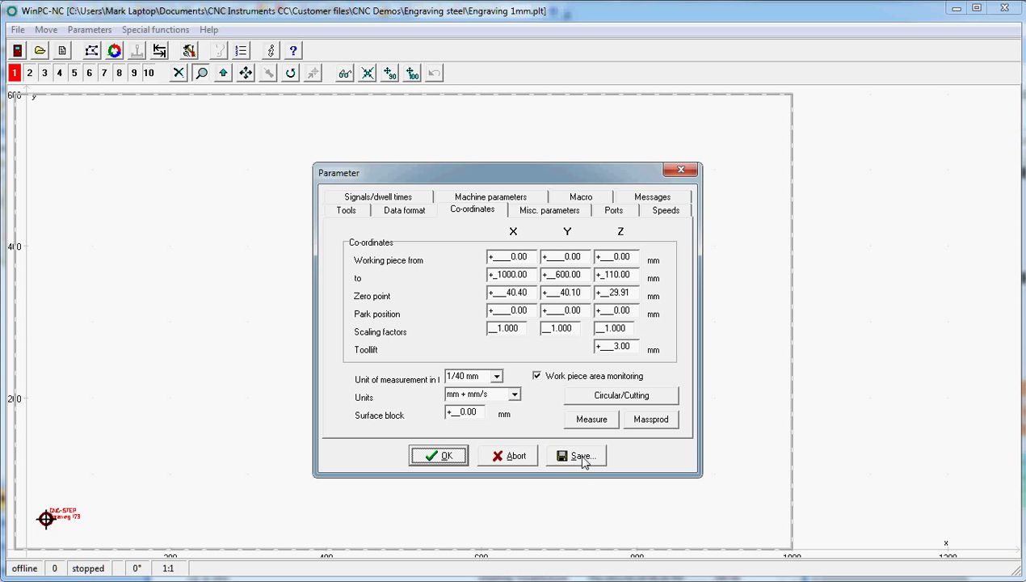
pyautogui.click(437, 457)
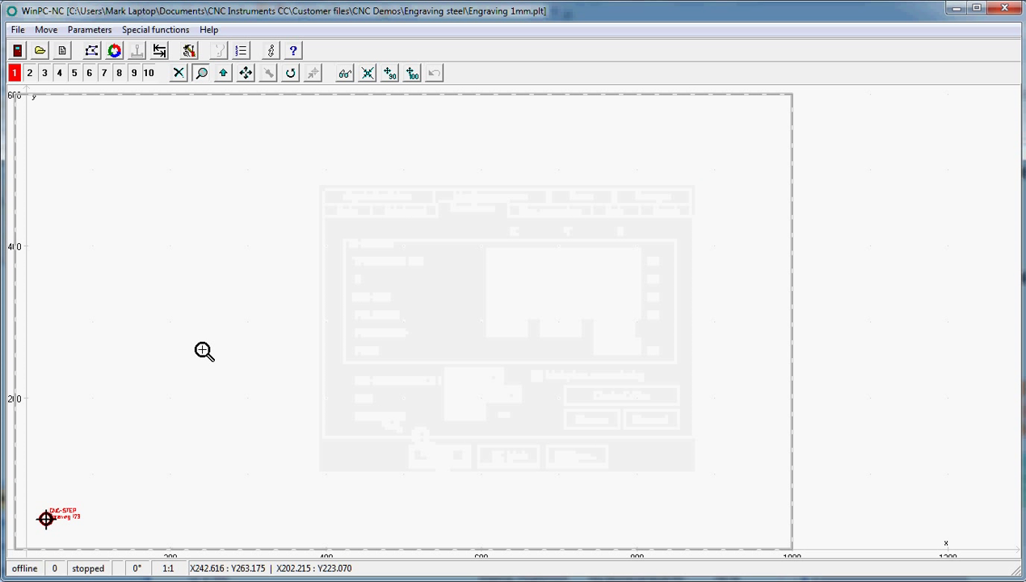
pyautogui.click(93, 52)
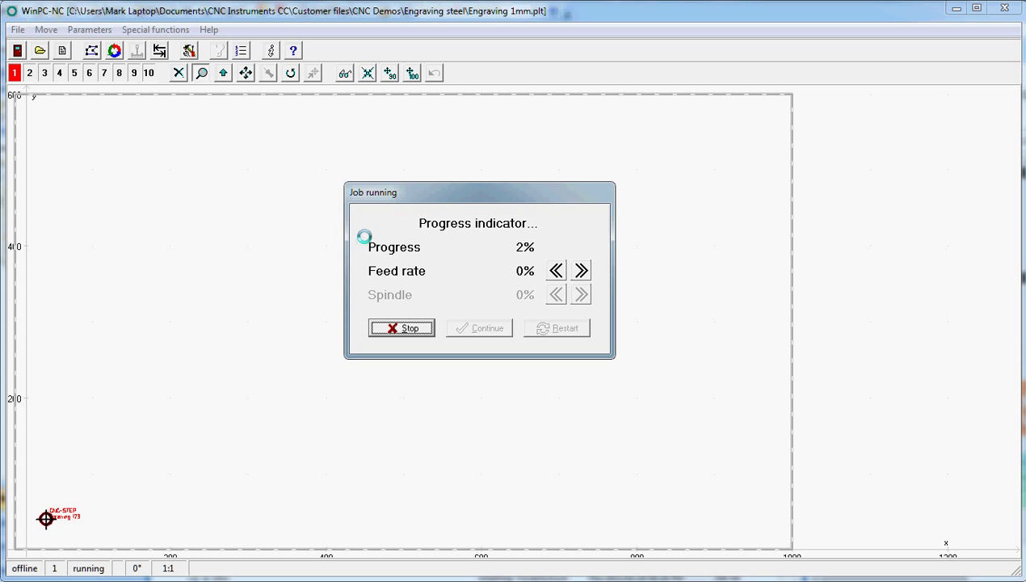